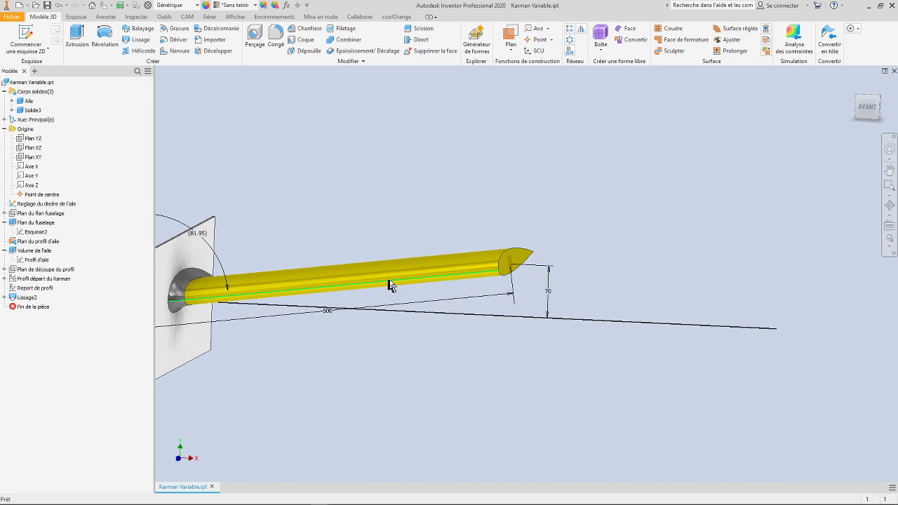
Roll the model back to just after Plan du fuselage and move the reference angle dimension's text farther out from the sketch lines.
{"action": "mouse_move", "coordinate": [391, 285]}
{"action": "middle_mouse_down", "text": "shift"}
{"action": "mouse_move", "coordinate": [421, 293]}
{"action": "mouse_move", "coordinate": [391, 302]}
{"action": "middle_mouse_up", "text": "shift"}
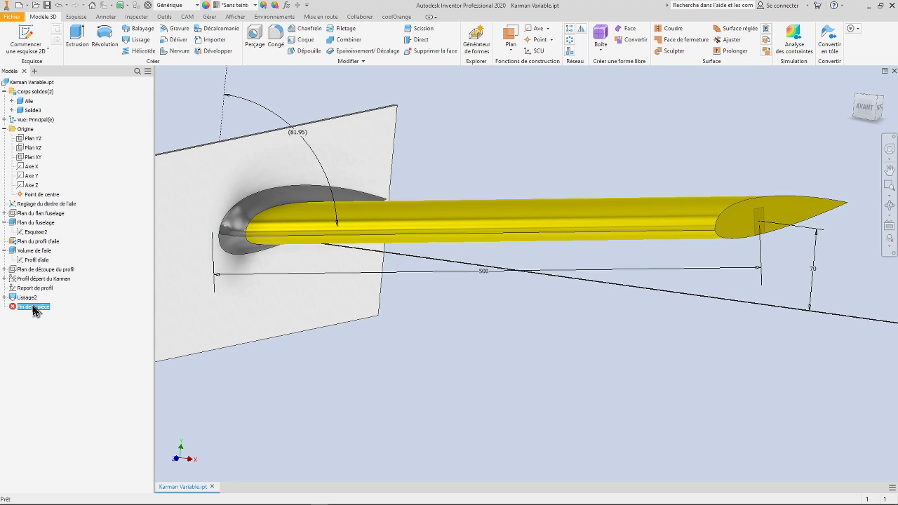
{"action": "left_click_drag", "start_coordinate": [35, 307], "coordinate": [34, 240]}
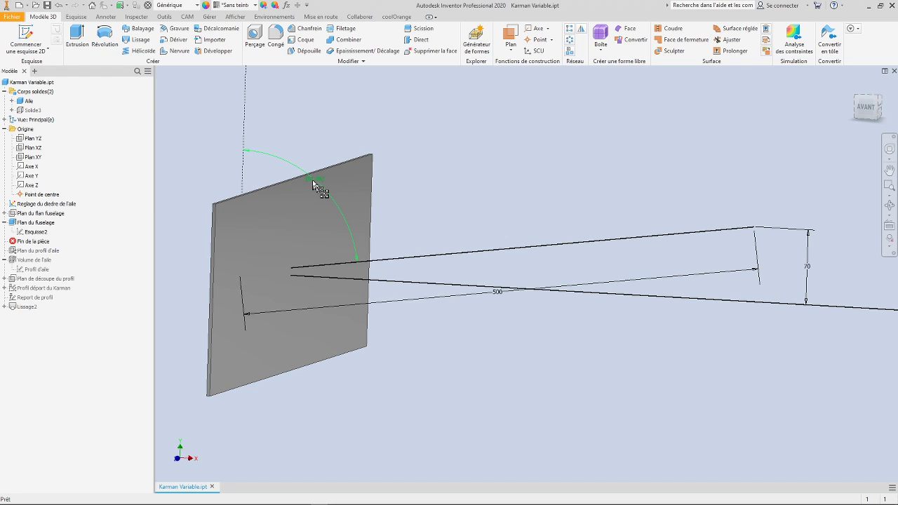
{"action": "left_click_drag", "start_coordinate": [312, 179], "coordinate": [330, 139]}
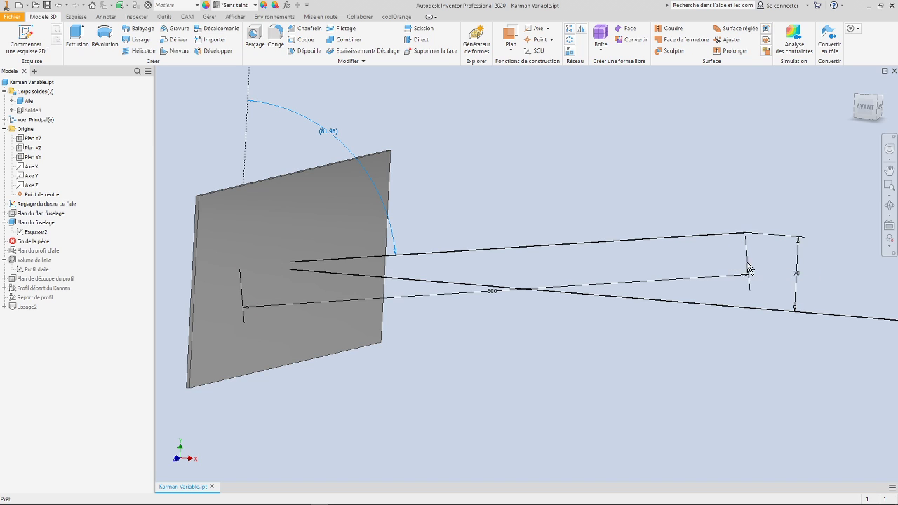
{"action": "key", "text": "Escape"}
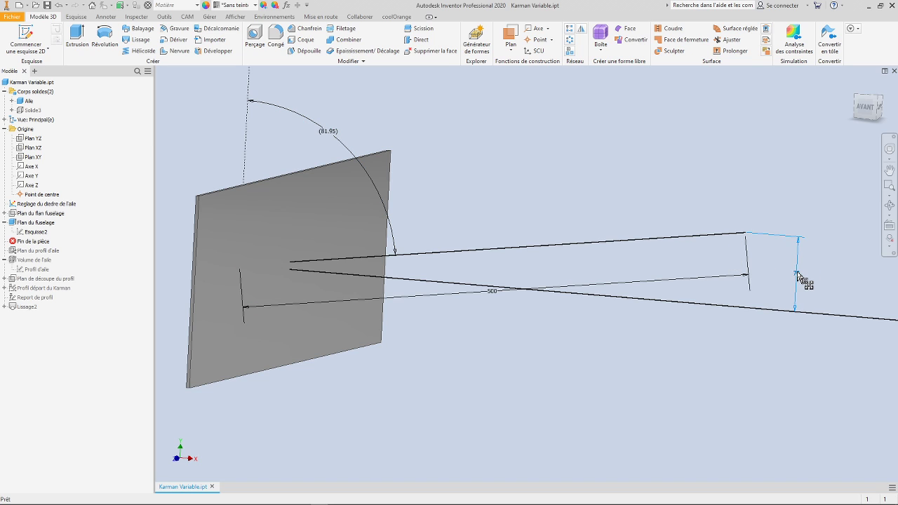
Test the wing's dihedral by setting its height dimension to 90 mm, and return it to 70 mm.
{"action": "left_click", "coordinate": [797, 276]}
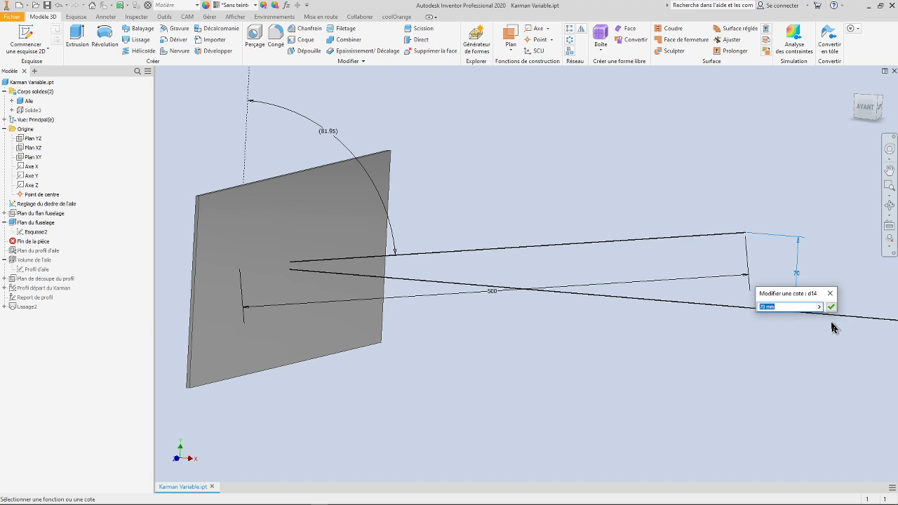
{"action": "key", "text": "Return"}
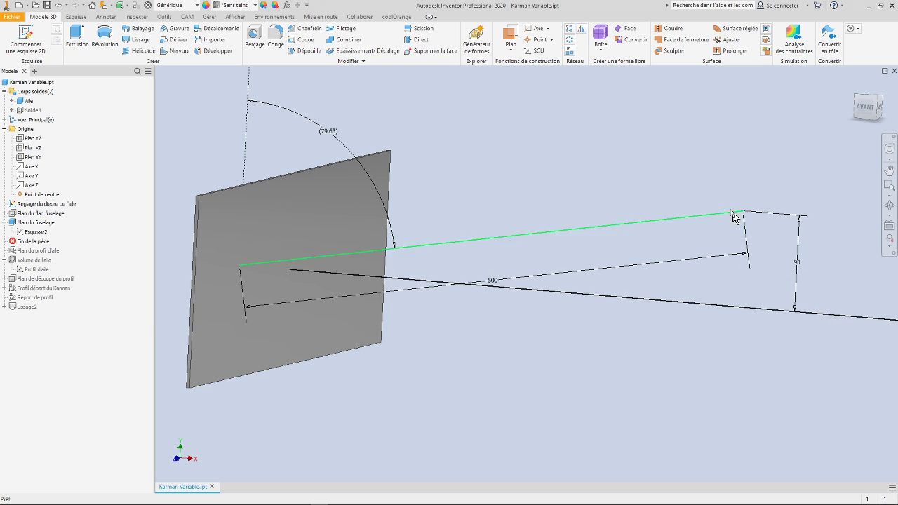
{"action": "double_click", "coordinate": [798, 265]}
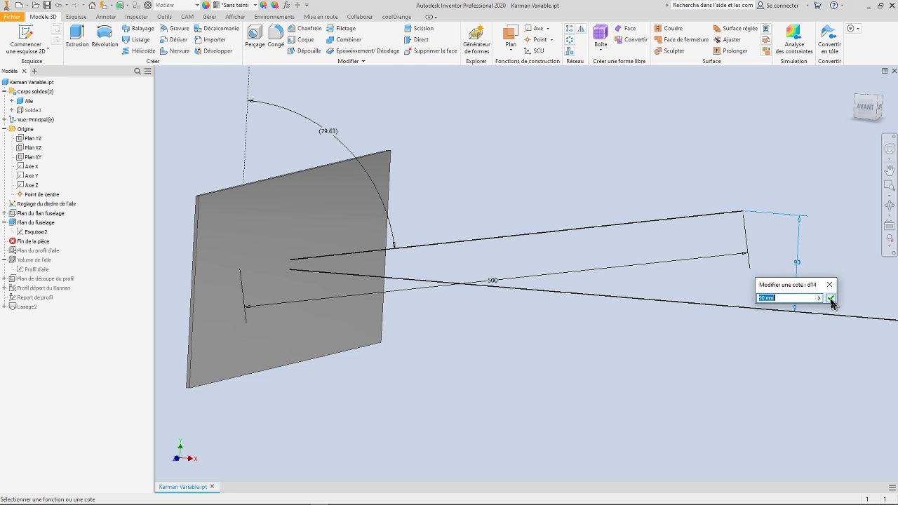
{"action": "left_click", "coordinate": [830, 297]}
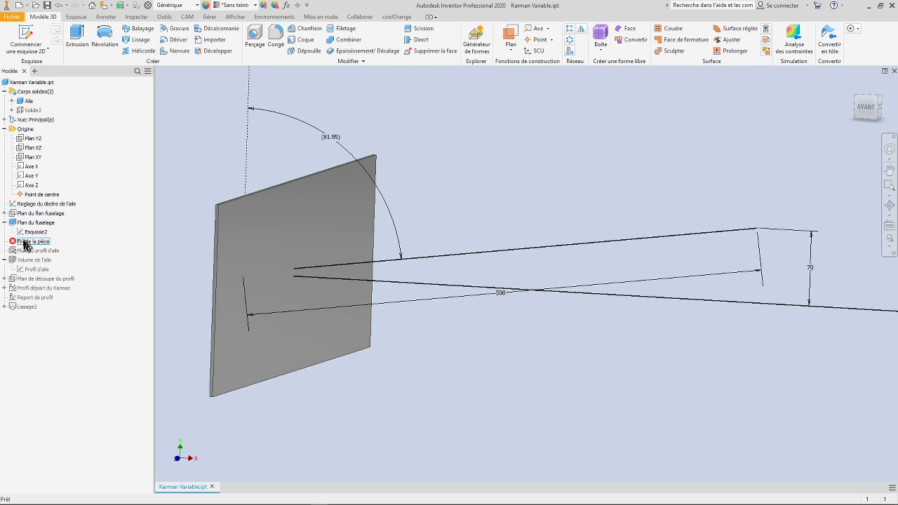
Roll the model forward past Plan du profil d'aile and Volume de l'aile to bring back the wing body.
{"action": "left_click_drag", "start_coordinate": [23, 253], "coordinate": [25, 255]}
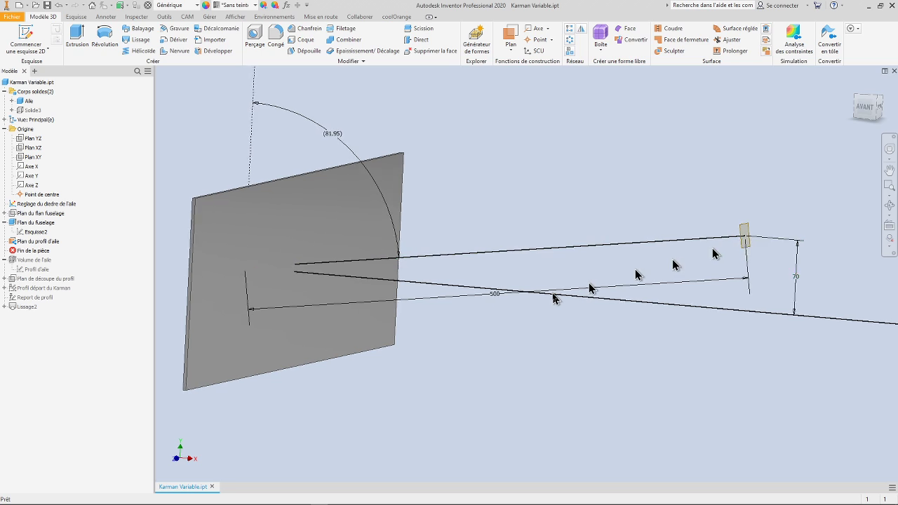
{"action": "left_click", "coordinate": [37, 252]}
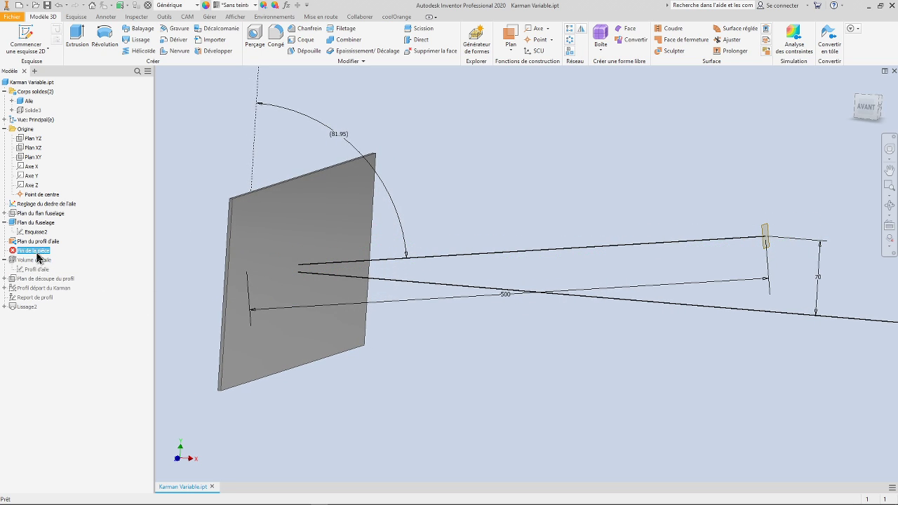
{"action": "left_click_drag", "start_coordinate": [43, 266], "coordinate": [40, 274]}
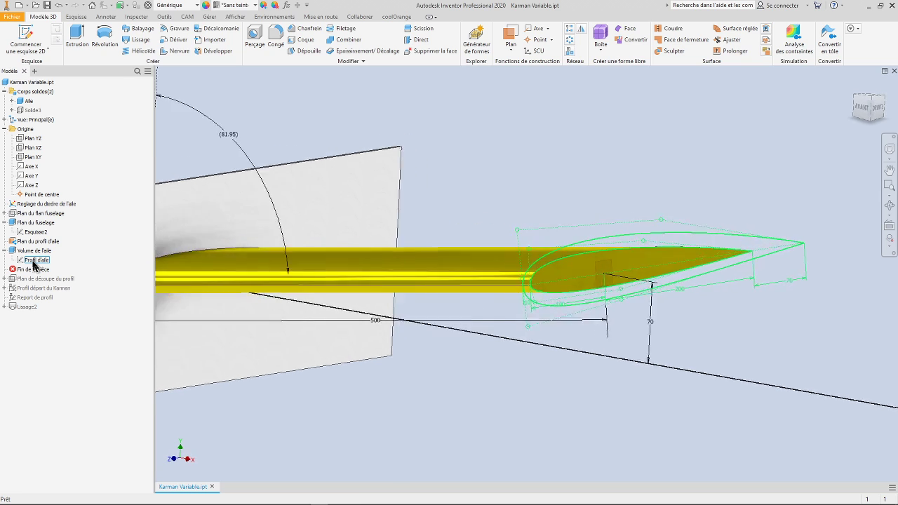
Roll the model forward feature by feature from Plan de découpe du profil through the Lissage2 loft.
{"action": "left_click", "coordinate": [37, 270]}
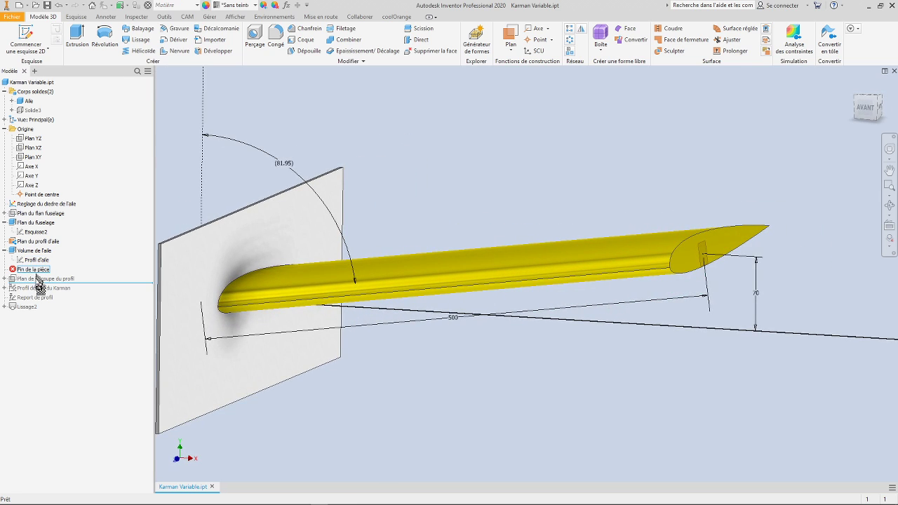
{"action": "left_click_drag", "start_coordinate": [38, 285], "coordinate": [43, 284]}
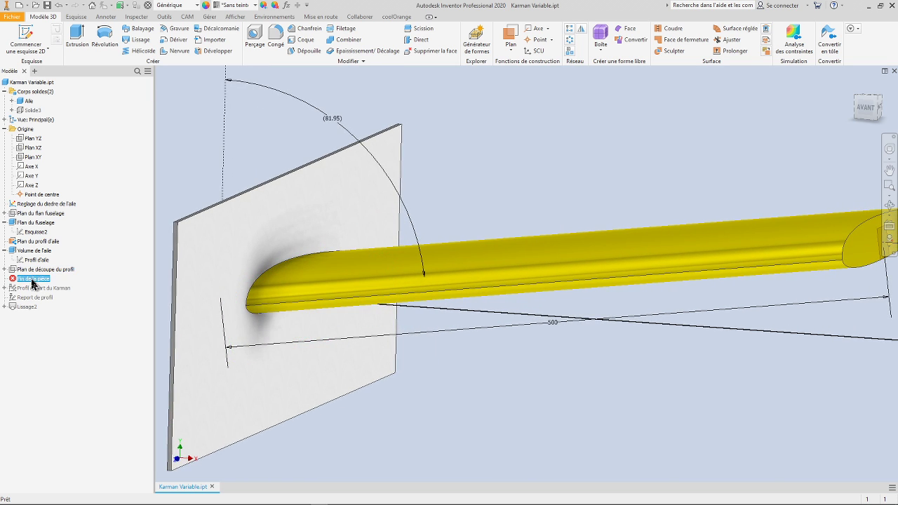
{"action": "left_click_drag", "start_coordinate": [33, 293], "coordinate": [32, 299]}
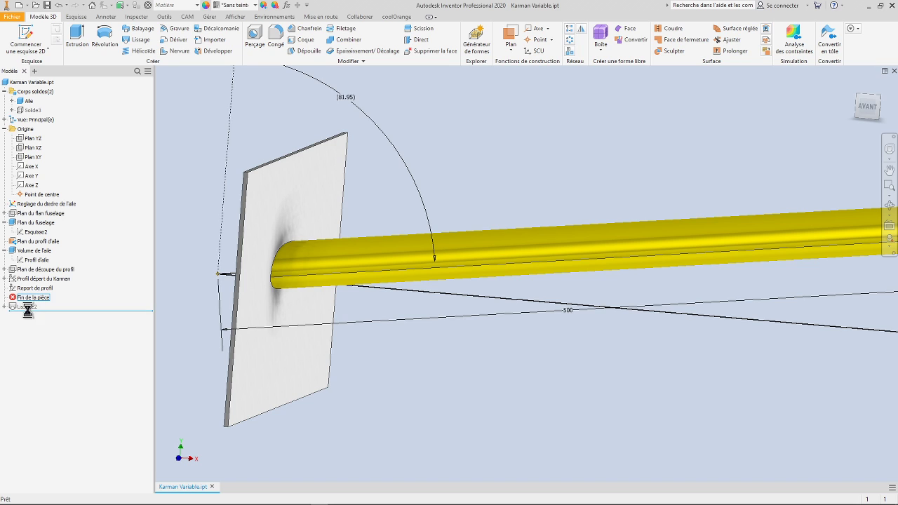
{"action": "left_click_drag", "start_coordinate": [27, 311], "coordinate": [14, 309]}
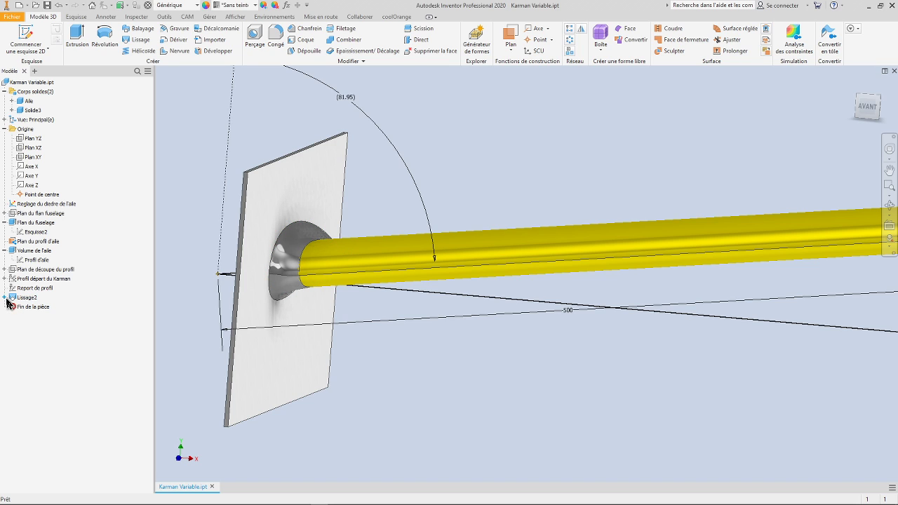
Hide the Solide3 body and show the Lissage2 sketches Profil départ du Karman and Profil karman sur fuselage.
{"action": "left_click", "coordinate": [6, 299]}
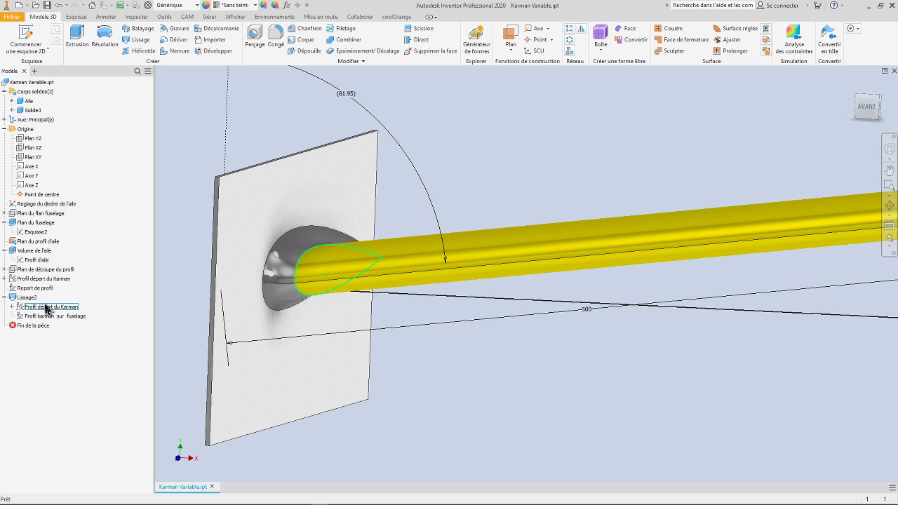
{"action": "right_click", "coordinate": [26, 113]}
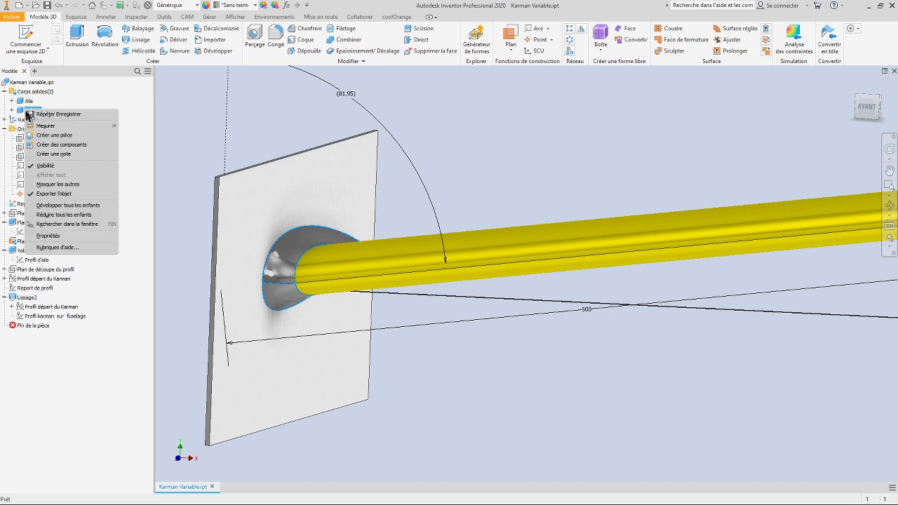
{"action": "left_click", "coordinate": [46, 167]}
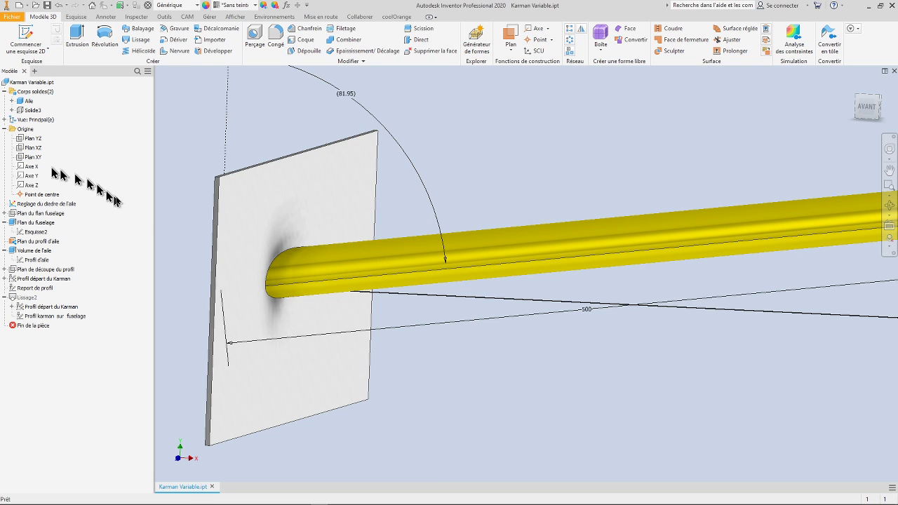
{"action": "scroll", "coordinate": [271, 295], "scroll_direction": "up", "scroll_amount": 1}
{"action": "left_click", "coordinate": [56, 317]}
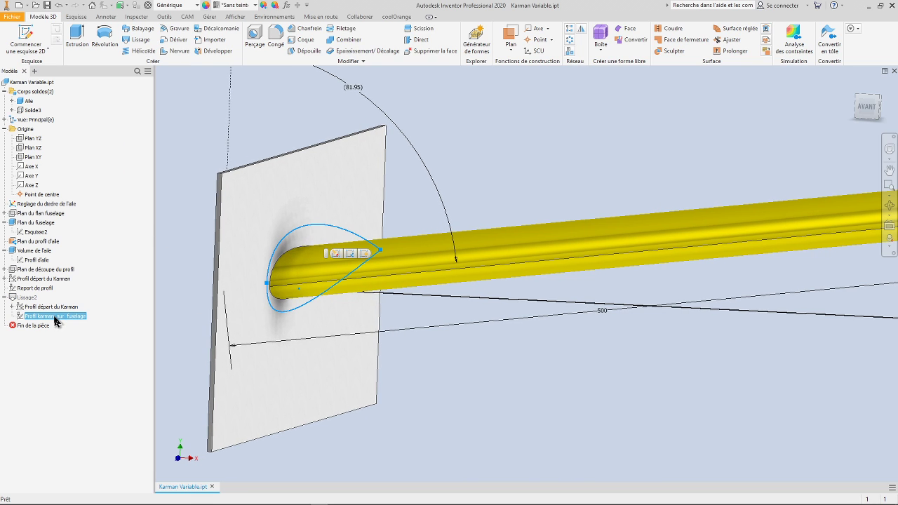
{"action": "left_click", "coordinate": [61, 308], "text": "ctrl"}
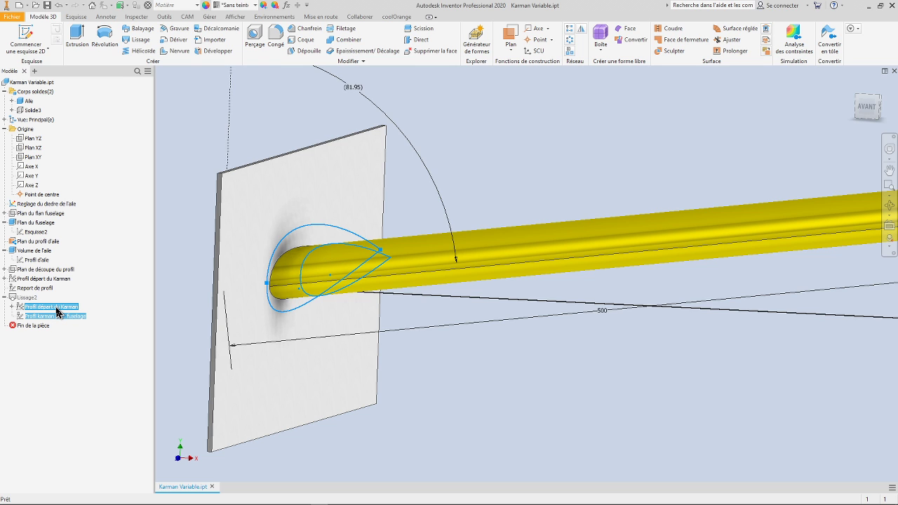
{"action": "right_click", "coordinate": [57, 313]}
{"action": "left_click", "coordinate": [84, 373]}
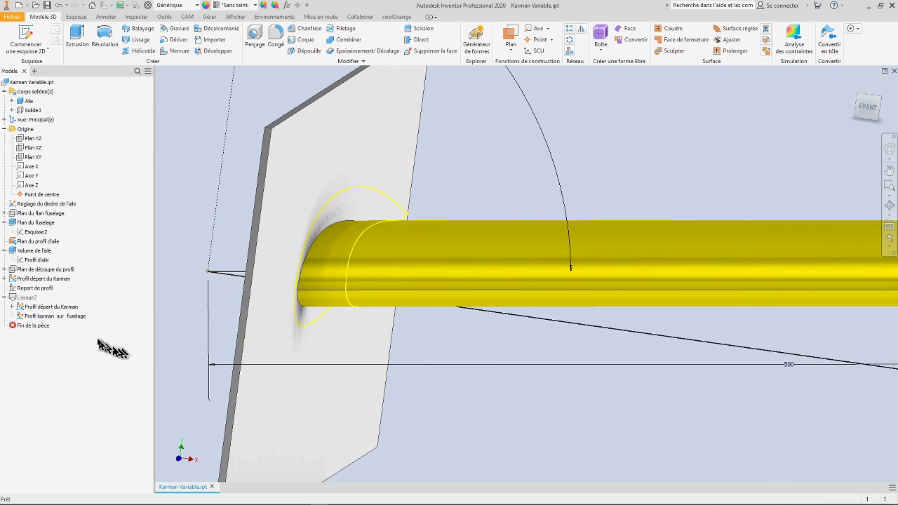
Hide the Profil départ du Karman and Profil karman sur fuselage sketches again.
{"action": "right_click", "coordinate": [13, 302]}
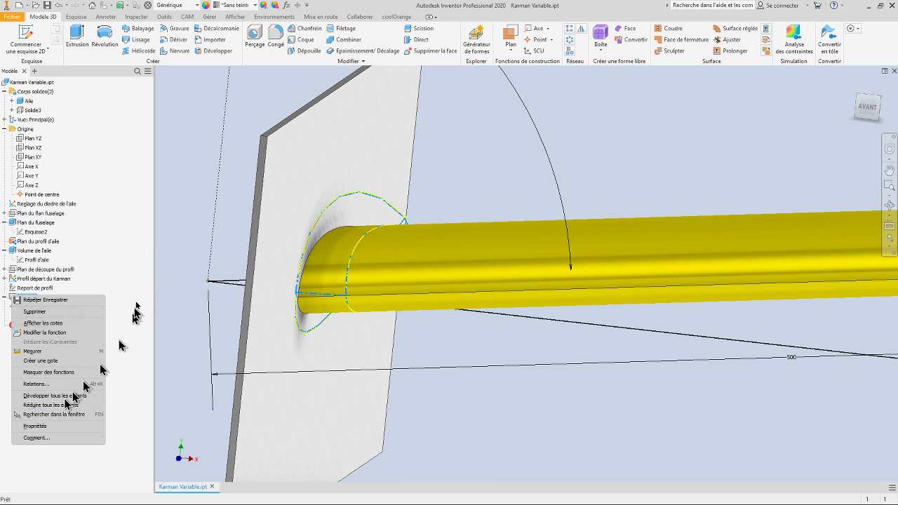
{"action": "left_click", "coordinate": [195, 225]}
{"action": "left_click", "coordinate": [43, 317]}
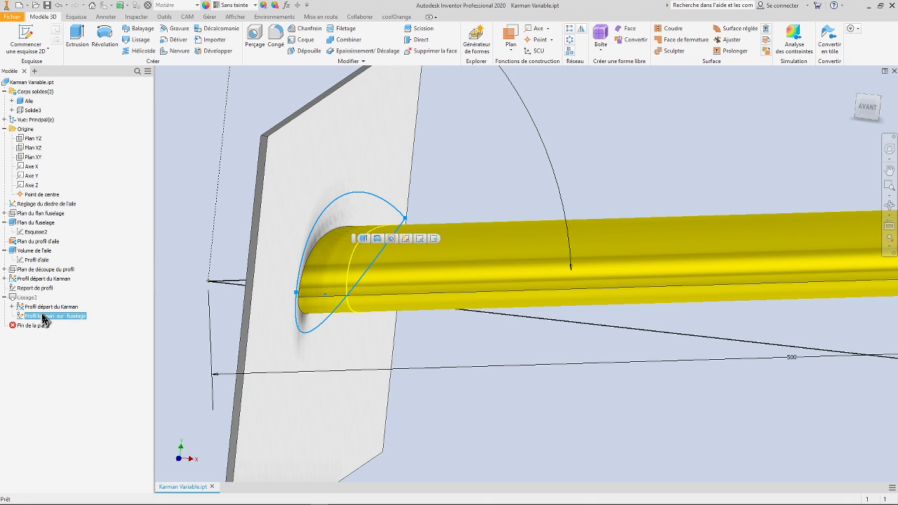
{"action": "left_click", "coordinate": [49, 307], "text": "ctrl"}
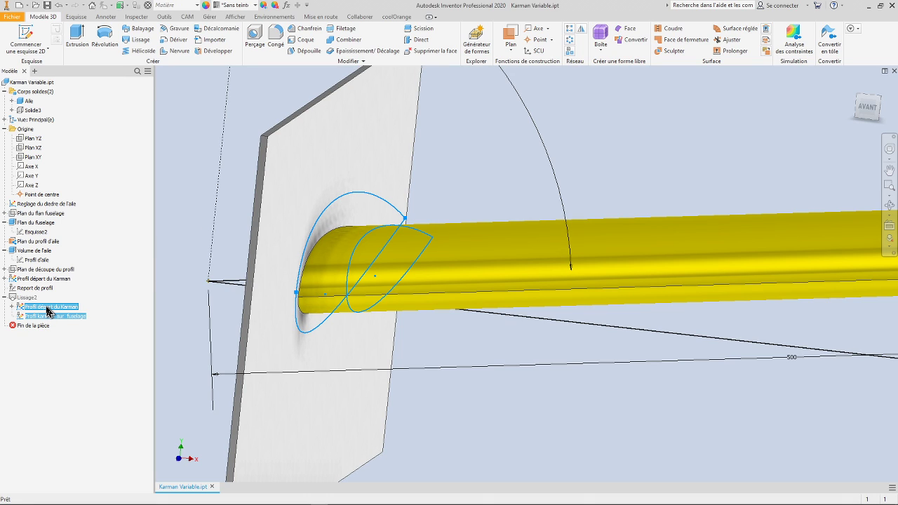
{"action": "right_click", "coordinate": [48, 310]}
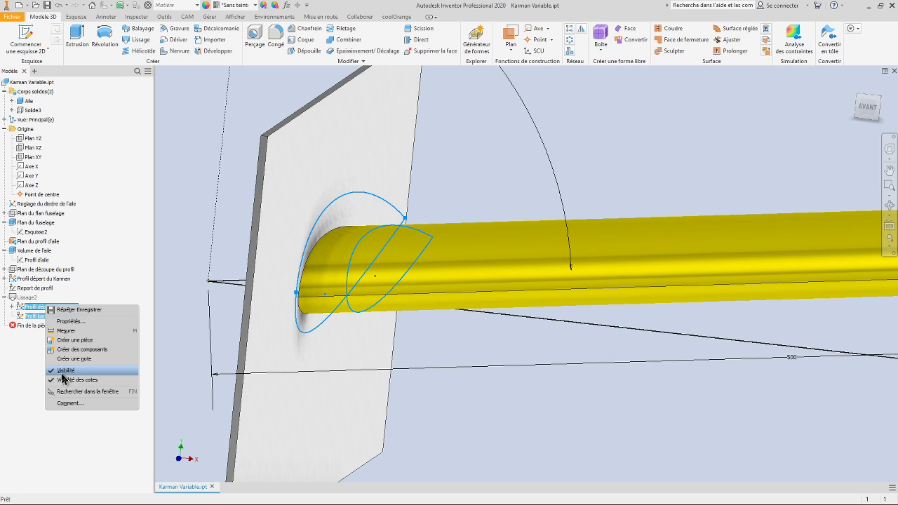
{"action": "left_click", "coordinate": [64, 371]}
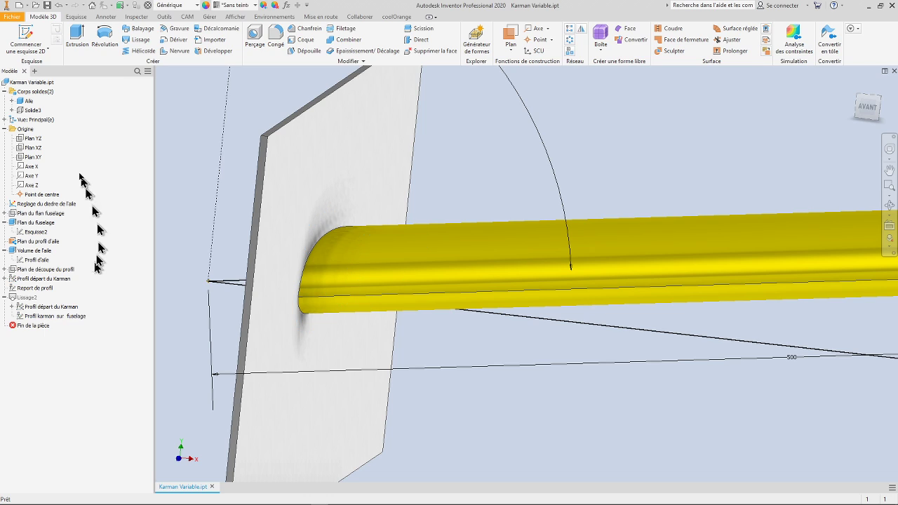
Make the Solide3 body visible and rename it Karman.
{"action": "right_click", "coordinate": [28, 112]}
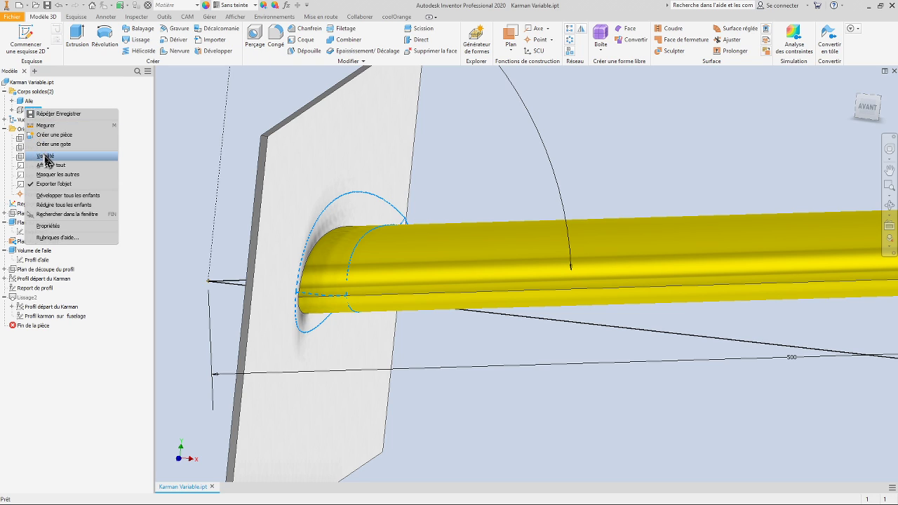
{"action": "left_click", "coordinate": [42, 156]}
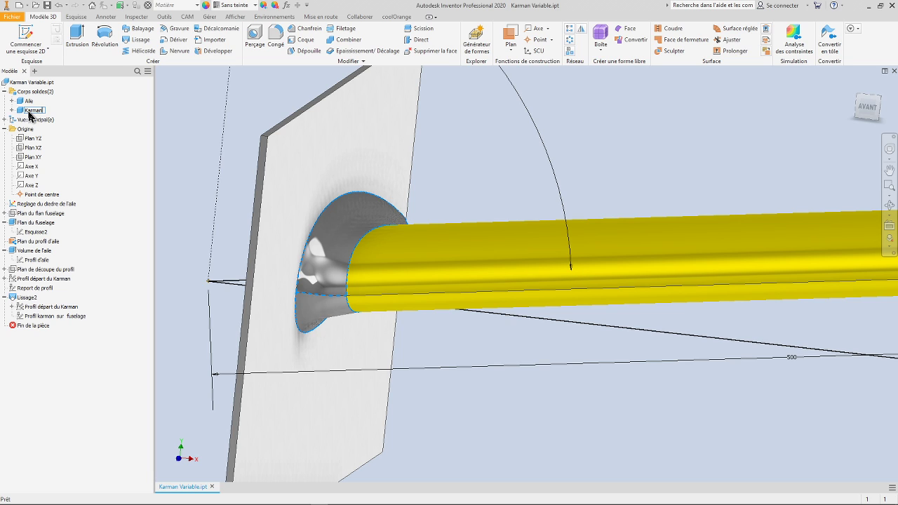
{"action": "left_click", "coordinate": [85, 358]}
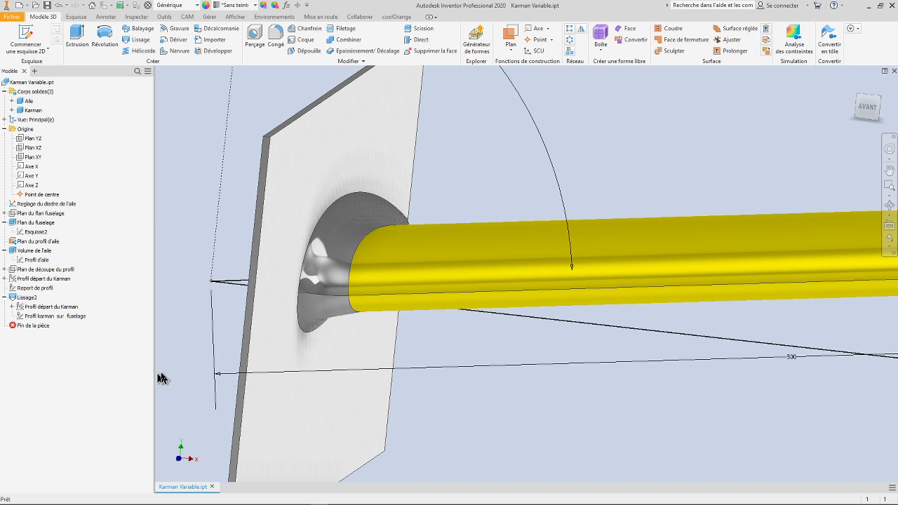
Review the Lissage2 loft's sections and the angle and weight conditions of its two profiles.
{"action": "middle_click_drag", "start_coordinate": [241, 381], "coordinate": [255, 388], "text": "shift"}
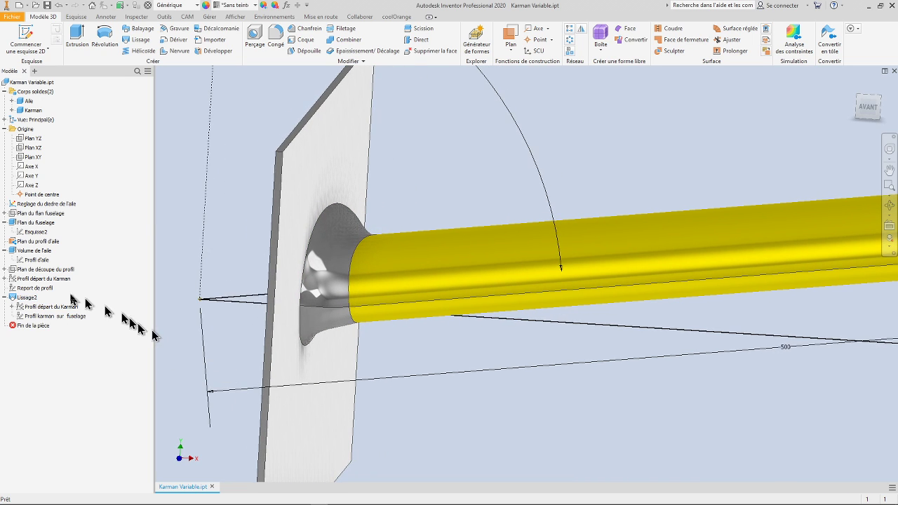
{"action": "double_click", "coordinate": [16, 300]}
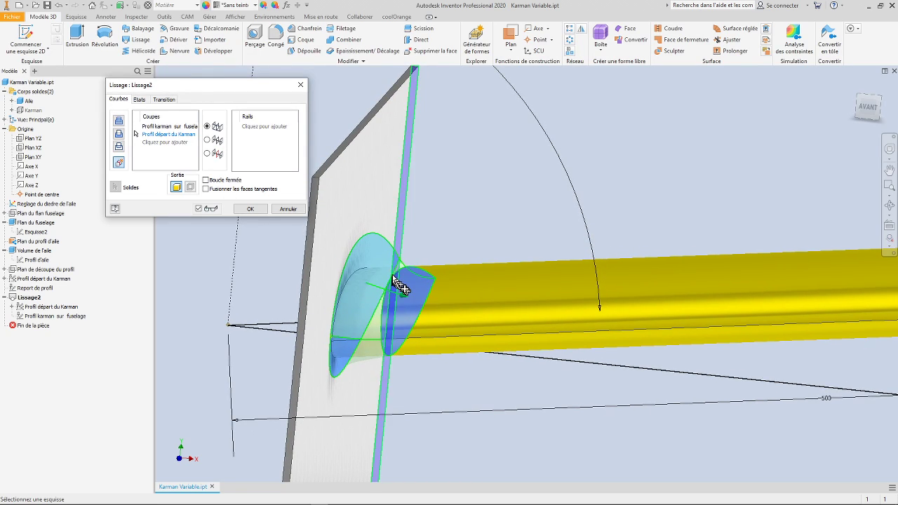
{"action": "scroll", "coordinate": [421, 309], "scroll_direction": "up", "scroll_amount": 5}
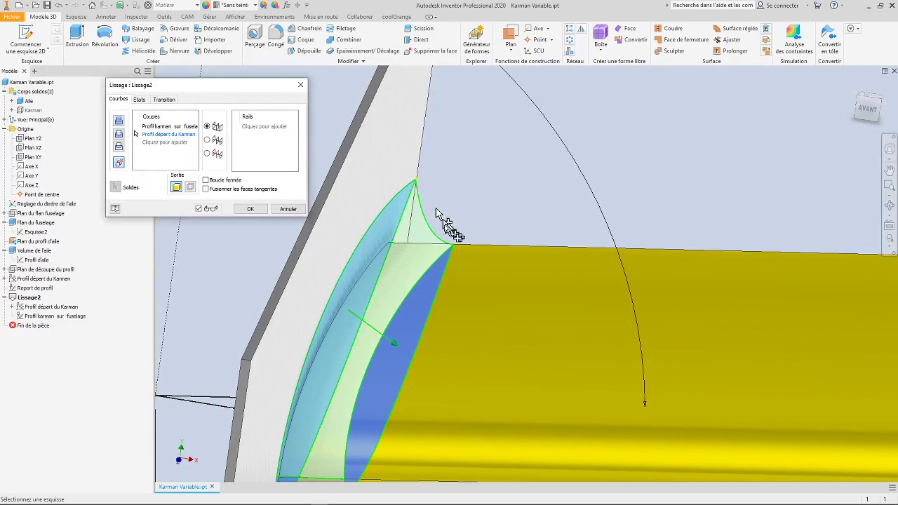
{"action": "left_click", "coordinate": [140, 101]}
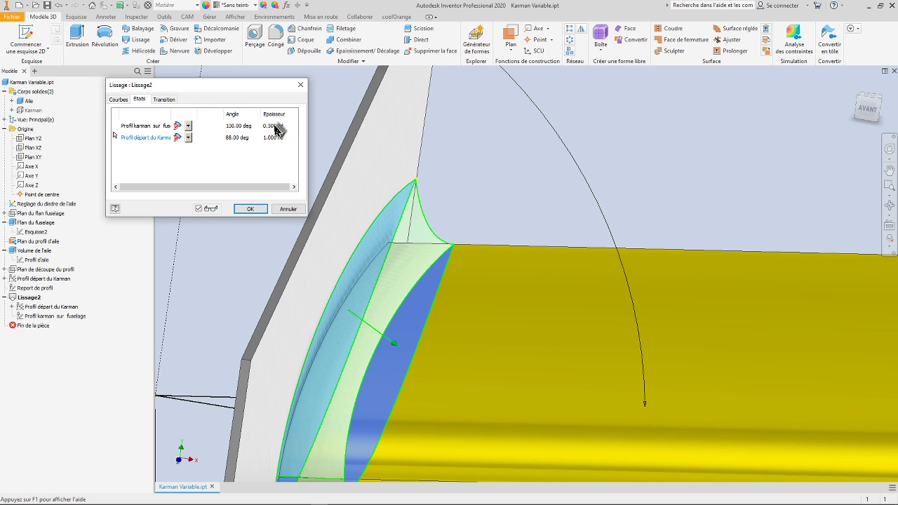
{"action": "middle_click_drag", "start_coordinate": [391, 188], "coordinate": [364, 235], "text": "shift"}
{"action": "middle_click_drag", "start_coordinate": [385, 265], "coordinate": [239, 188], "text": "shift"}
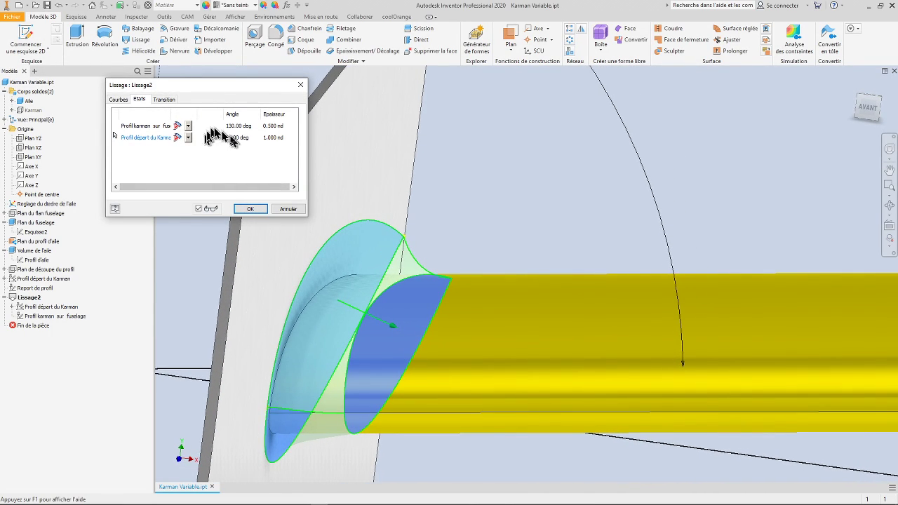
{"action": "left_click", "coordinate": [262, 213]}
{"action": "middle_click_drag", "start_coordinate": [316, 211], "coordinate": [730, 315], "text": "shift"}
{"action": "scroll", "coordinate": [426, 200], "scroll_direction": "up", "scroll_amount": 6}
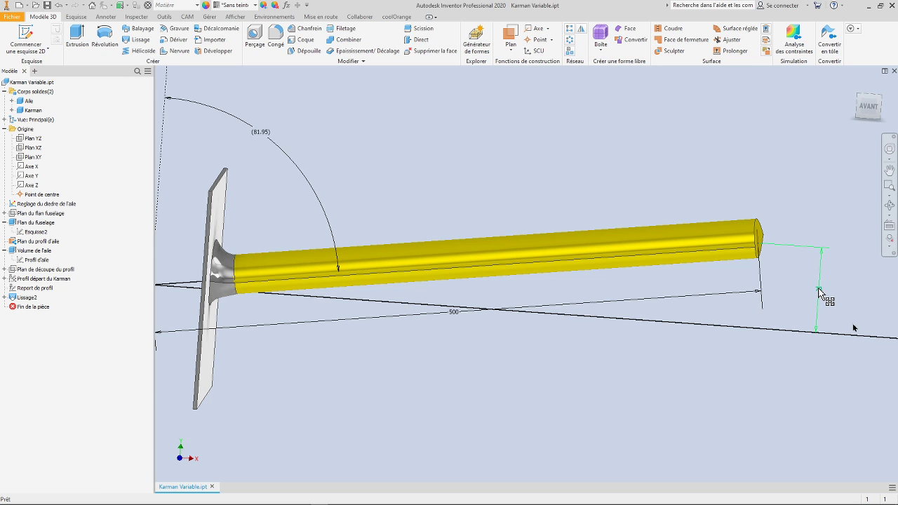
Set the dihedral sketch's wing-tip height to 40 and redefine Plan du profil d'aile through the dihedral line's outer endpoint.
{"action": "double_click", "coordinate": [820, 290]}
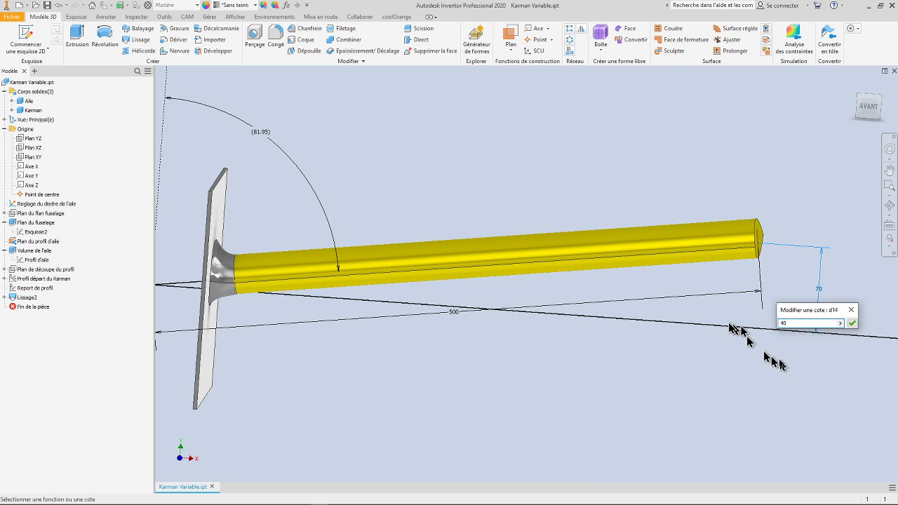
{"action": "left_click", "coordinate": [852, 324]}
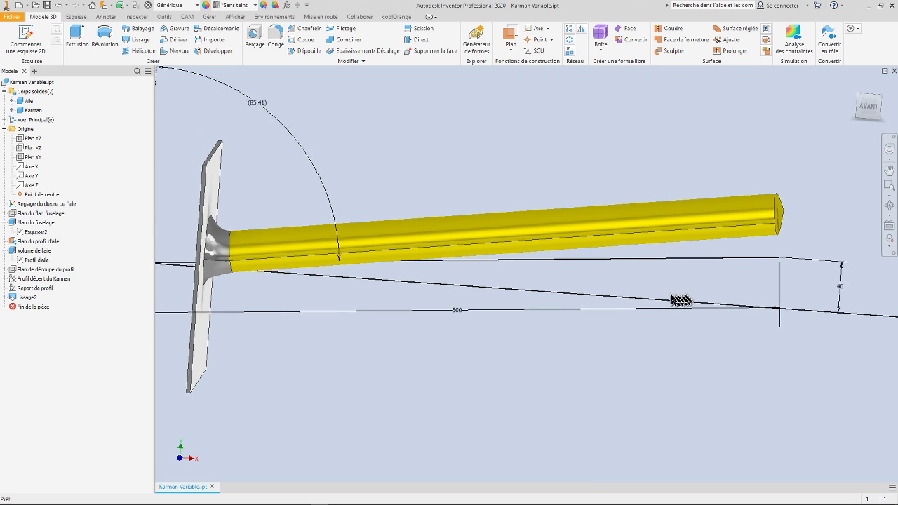
{"action": "mouse_move", "coordinate": [765, 279]}
{"action": "middle_mouse_down", "text": "shift"}
{"action": "mouse_move", "coordinate": [762, 235]}
{"action": "mouse_move", "coordinate": [306, 265]}
{"action": "mouse_move", "coordinate": [271, 237]}
{"action": "mouse_move", "coordinate": [251, 250]}
{"action": "mouse_move", "coordinate": [235, 297]}
{"action": "mouse_move", "coordinate": [277, 287]}
{"action": "mouse_move", "coordinate": [295, 266]}
{"action": "mouse_move", "coordinate": [361, 260]}
{"action": "mouse_move", "coordinate": [644, 381]}
{"action": "mouse_move", "coordinate": [778, 281]}
{"action": "middle_mouse_up", "text": "shift"}
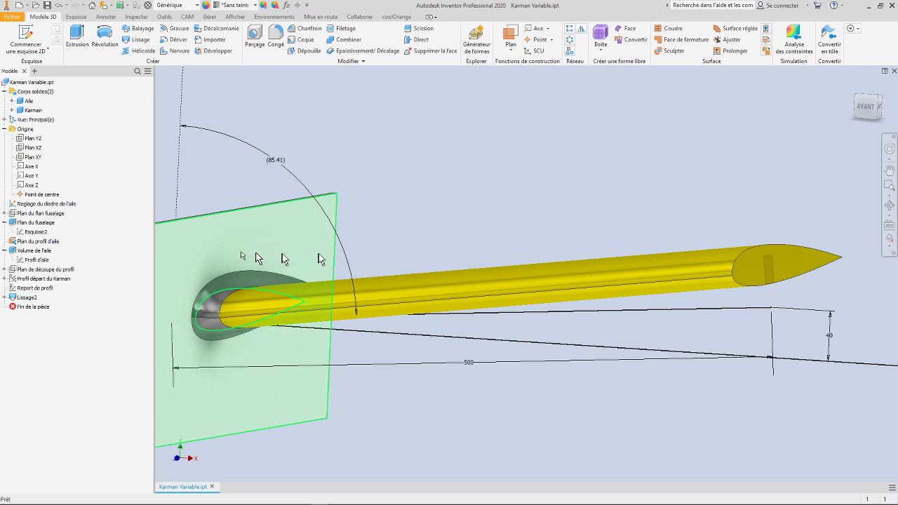
{"action": "right_click", "coordinate": [41, 246]}
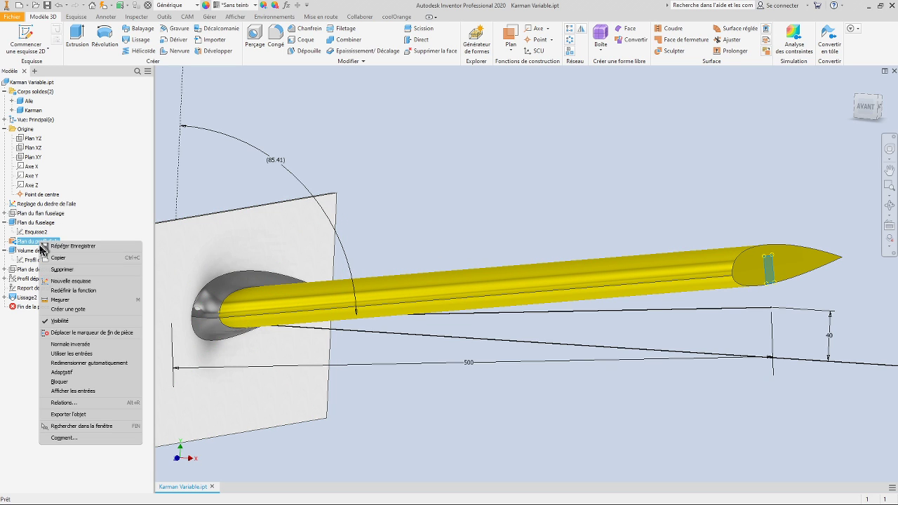
{"action": "left_click", "coordinate": [71, 292]}
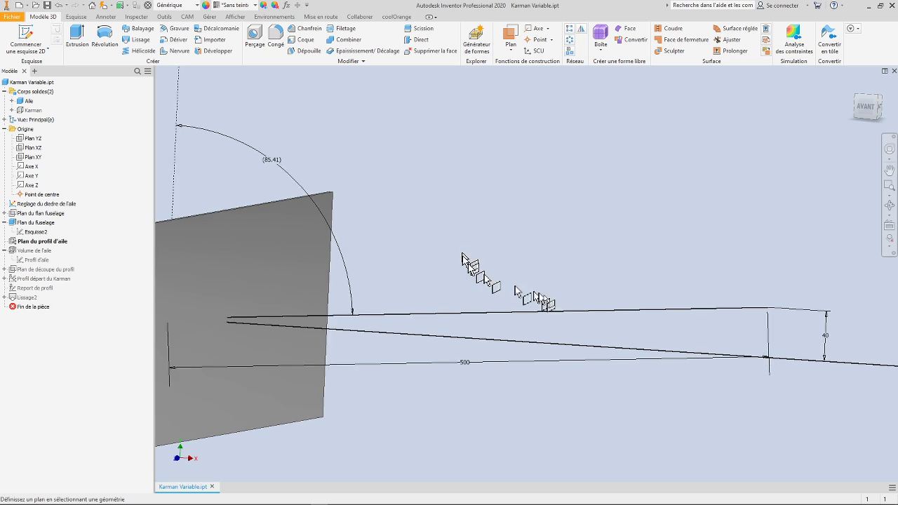
{"action": "middle_click_drag", "start_coordinate": [708, 309], "coordinate": [547, 302]}
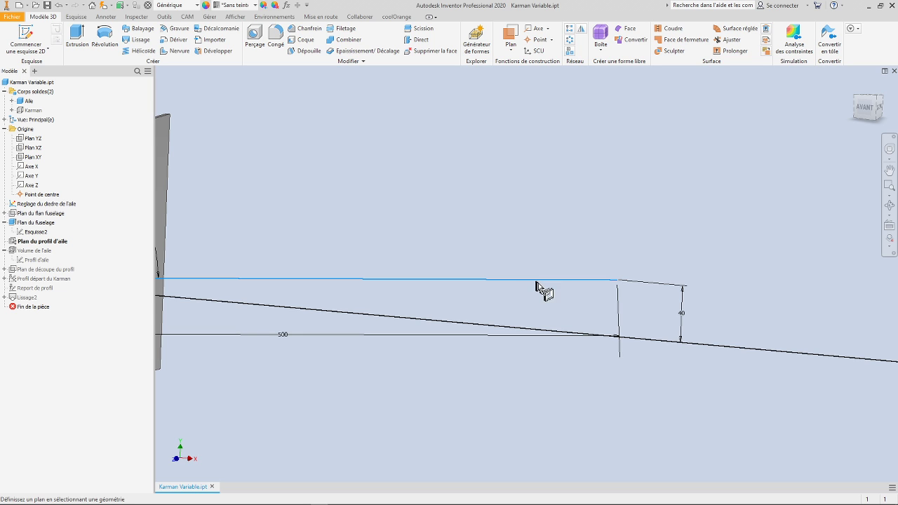
{"action": "left_click", "coordinate": [618, 285]}
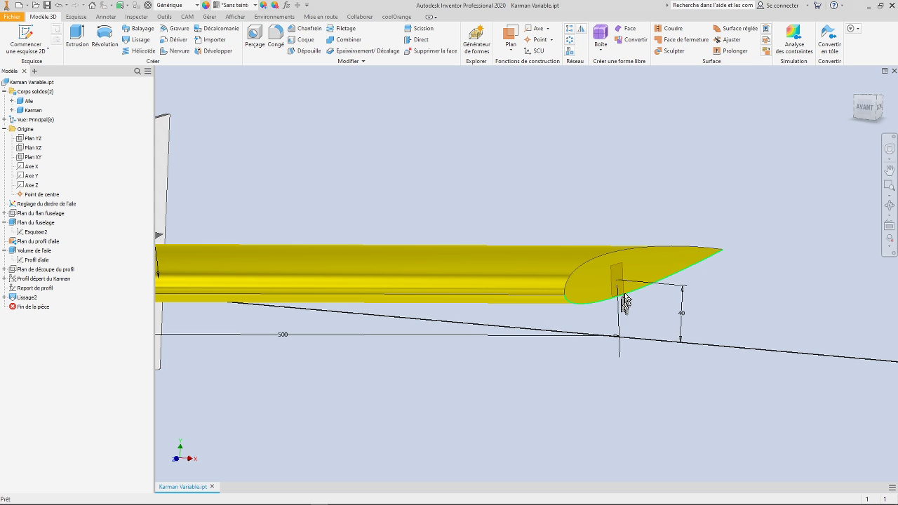
{"action": "middle_click_drag", "start_coordinate": [625, 302], "coordinate": [322, 210], "text": "shift"}
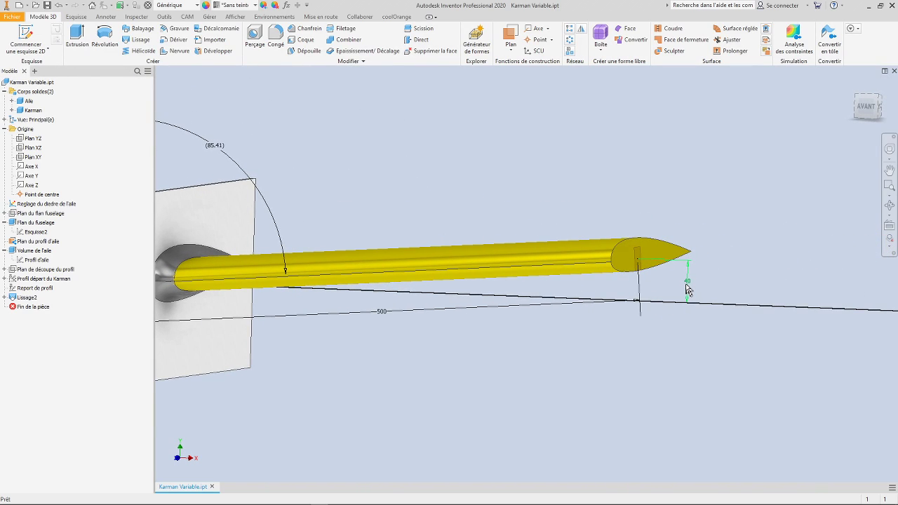
Set the wing-tip height of the dihedral sketch to 10 and redefine Plan du profil d'aile from the dihedral line and its outer endpoint.
{"action": "double_click", "coordinate": [688, 283]}
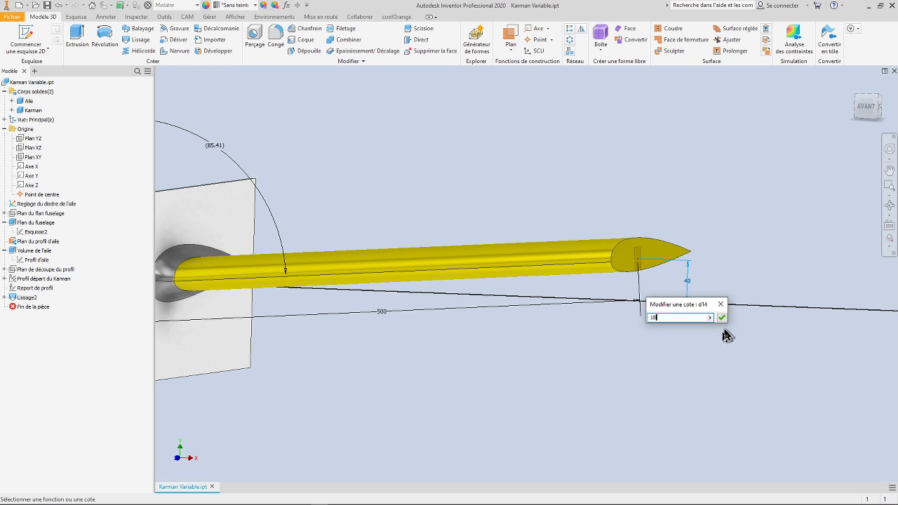
{"action": "type", "text": "10"}
{"action": "left_click", "coordinate": [722, 319]}
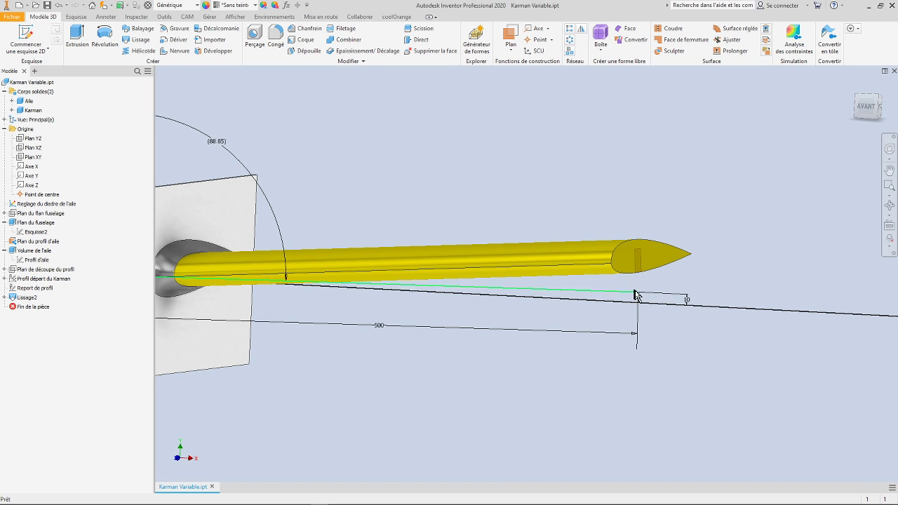
{"action": "right_click", "coordinate": [29, 244]}
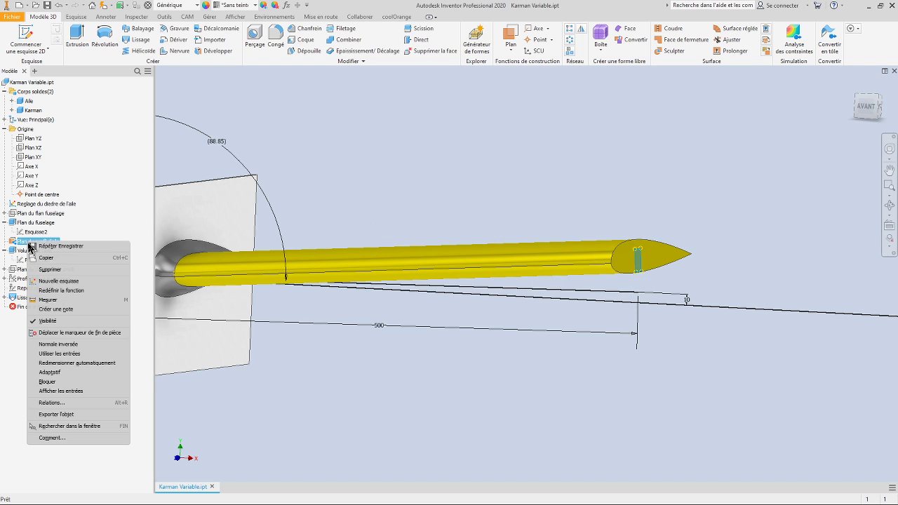
{"action": "left_click", "coordinate": [78, 290]}
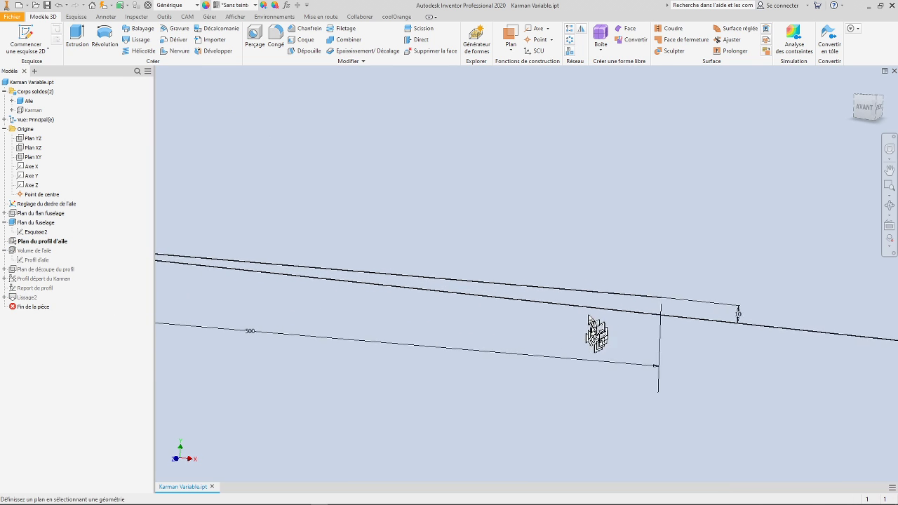
{"action": "left_click", "coordinate": [562, 305]}
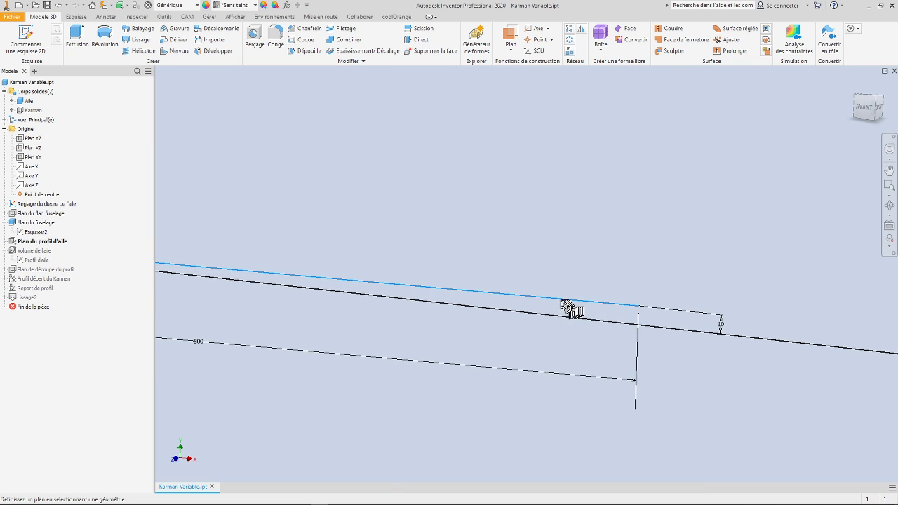
{"action": "left_click", "coordinate": [639, 311]}
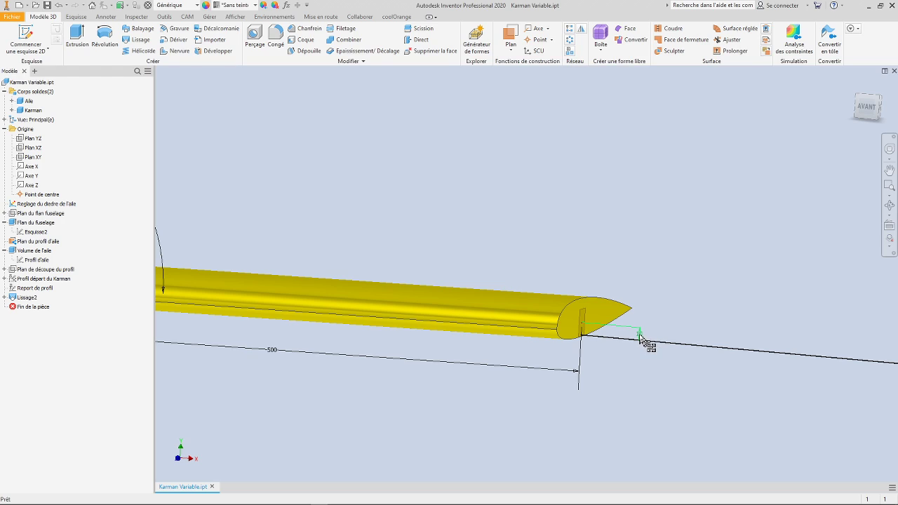
Change the wing-tip height dimension to 45 and redefine Plan du profil d'aile on the dihedral line at its outer endpoint.
{"action": "double_click", "coordinate": [640, 337]}
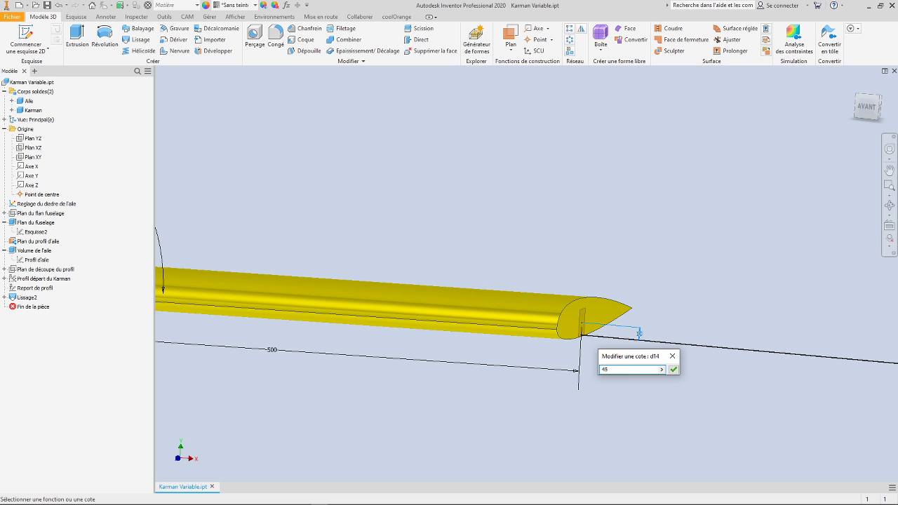
{"action": "key", "text": "Return"}
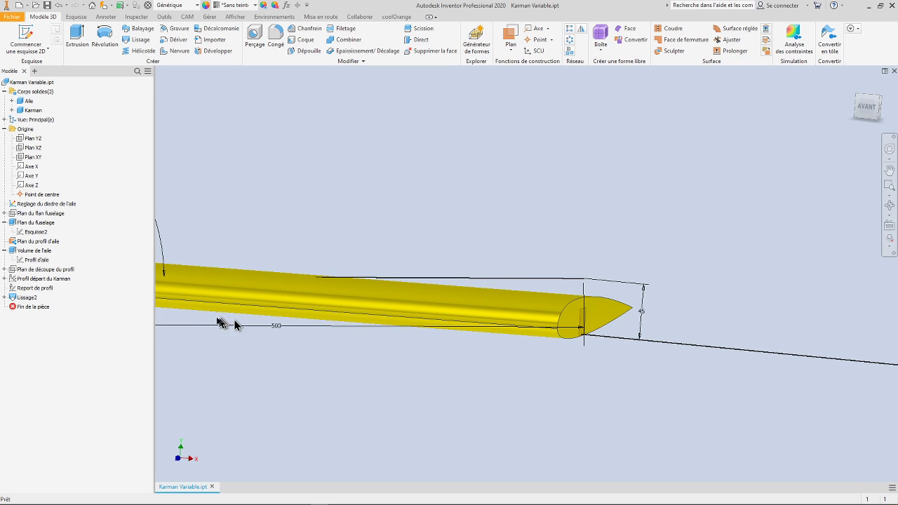
{"action": "right_click", "coordinate": [31, 241]}
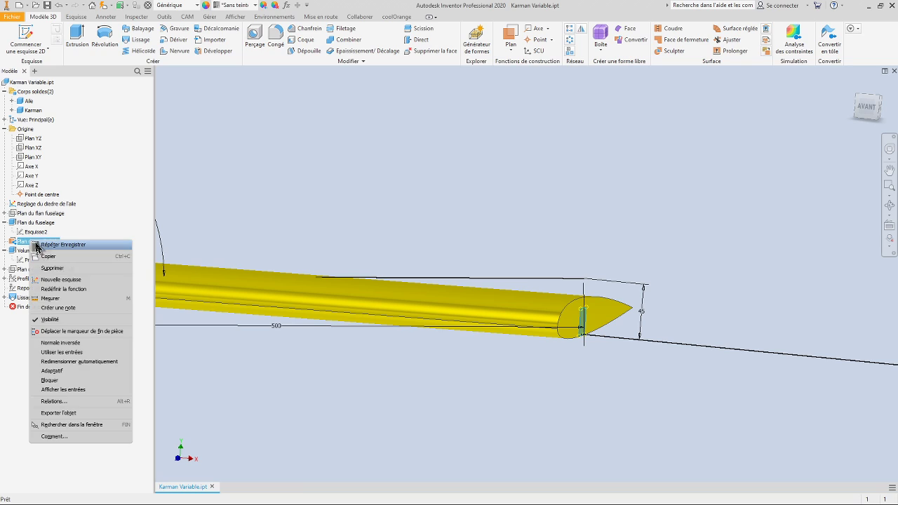
{"action": "left_click", "coordinate": [66, 290]}
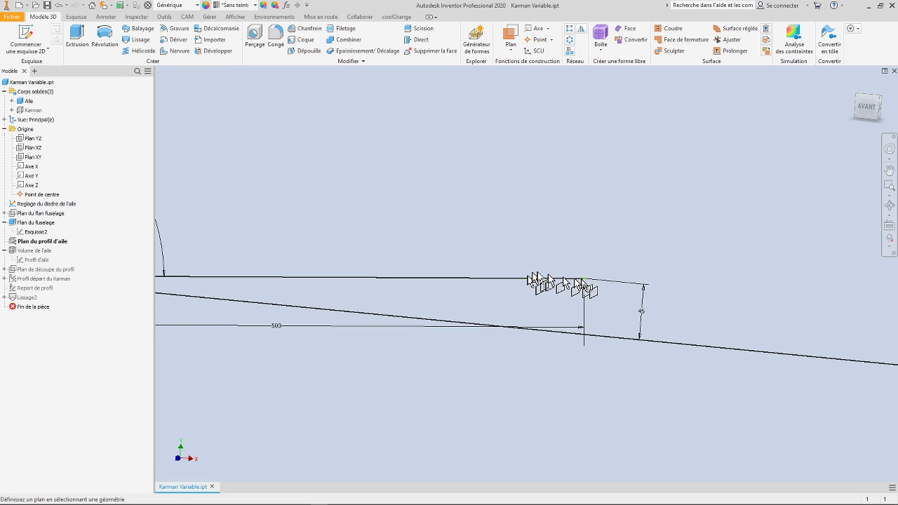
{"action": "middle_click_drag", "start_coordinate": [536, 293], "coordinate": [487, 282], "text": "shift"}
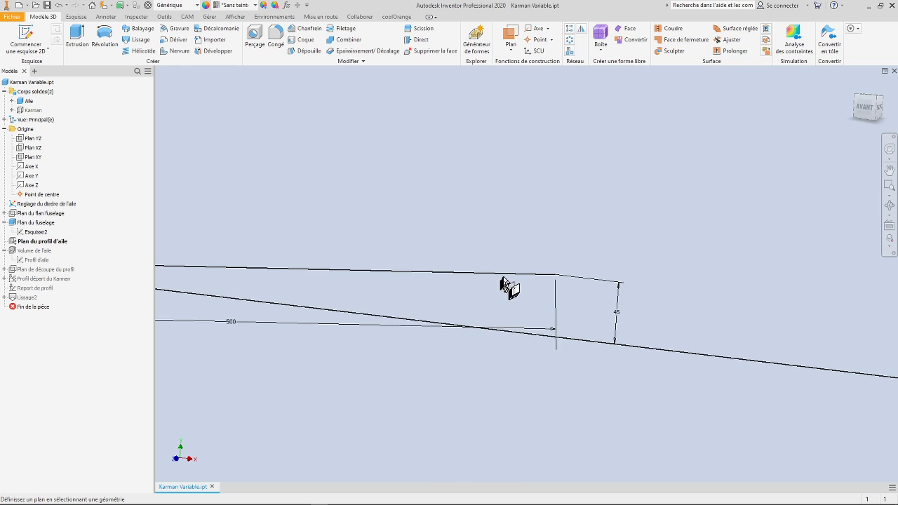
{"action": "left_click", "coordinate": [504, 274]}
{"action": "left_click", "coordinate": [556, 275]}
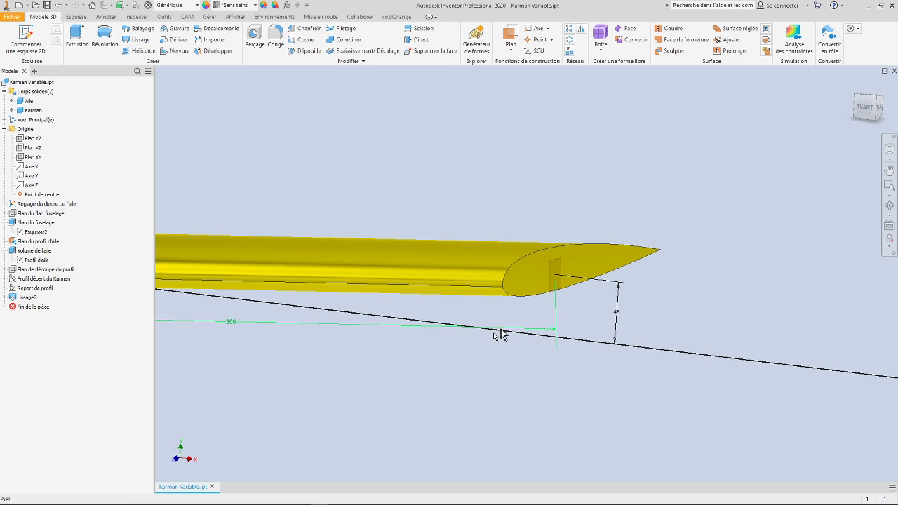
{"action": "mouse_move", "coordinate": [449, 345]}
{"action": "middle_mouse_down", "text": "shift"}
{"action": "mouse_move", "coordinate": [482, 323]}
{"action": "mouse_move", "coordinate": [431, 335]}
{"action": "mouse_move", "coordinate": [330, 311]}
{"action": "mouse_move", "coordinate": [140, 84]}
{"action": "mouse_move", "coordinate": [81, 56]}
{"action": "middle_mouse_up", "text": "shift"}
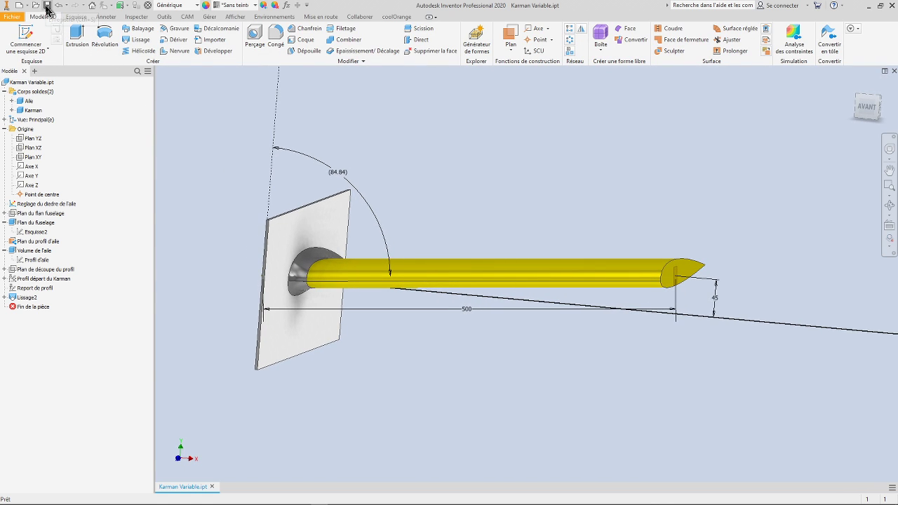